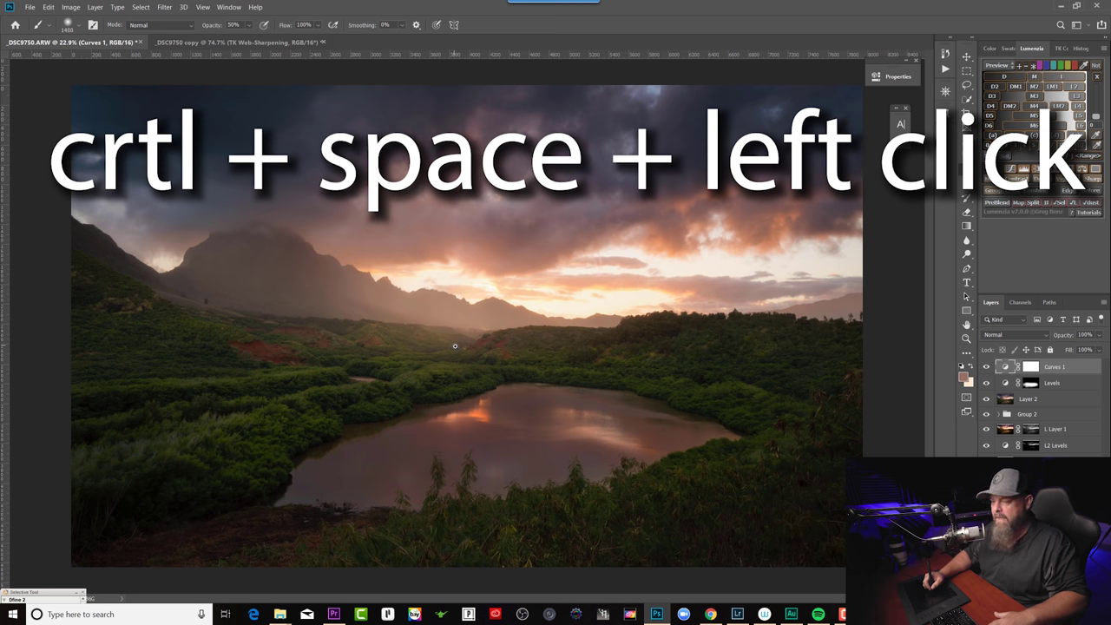
# - Zoom the landscape in to 71.5% and pan to the river bend and foreground bushes
pyautogui.moveTo(454, 346); pyautogui.dragTo(482, 356)
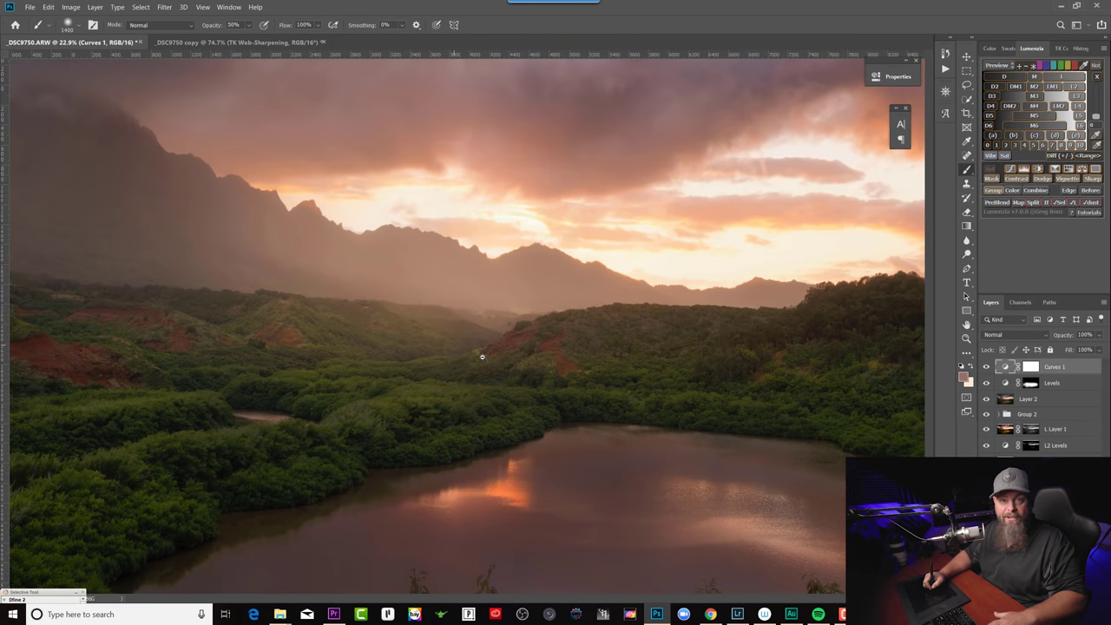
pyautogui.moveTo(481, 356); pyautogui.dragTo(479, 356)
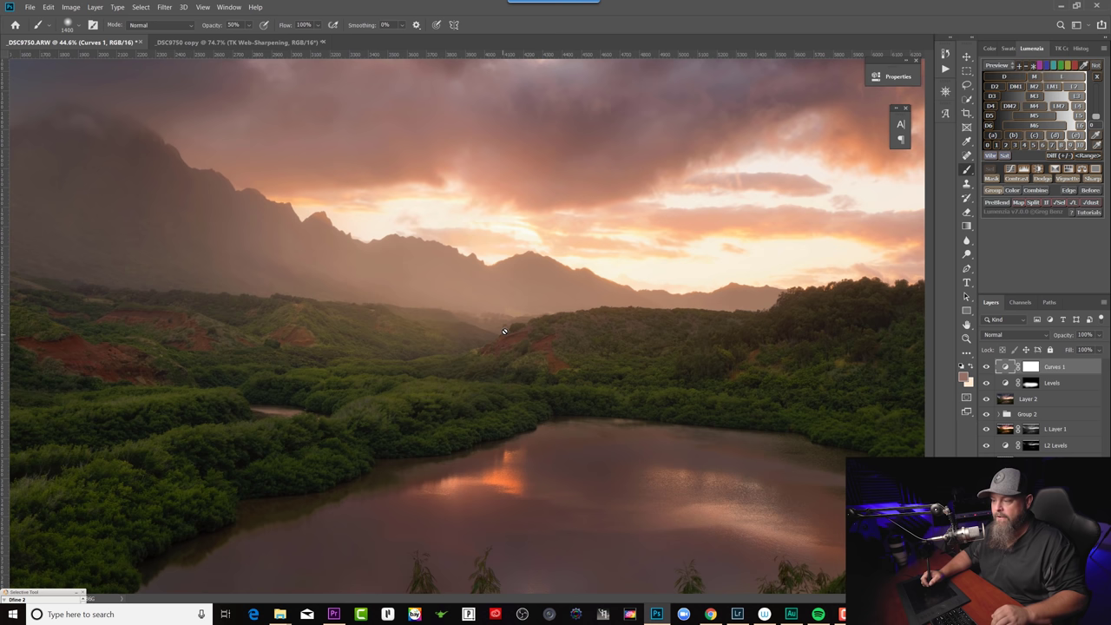
pyautogui.moveTo(400, 349); pyautogui.dragTo(419, 355)
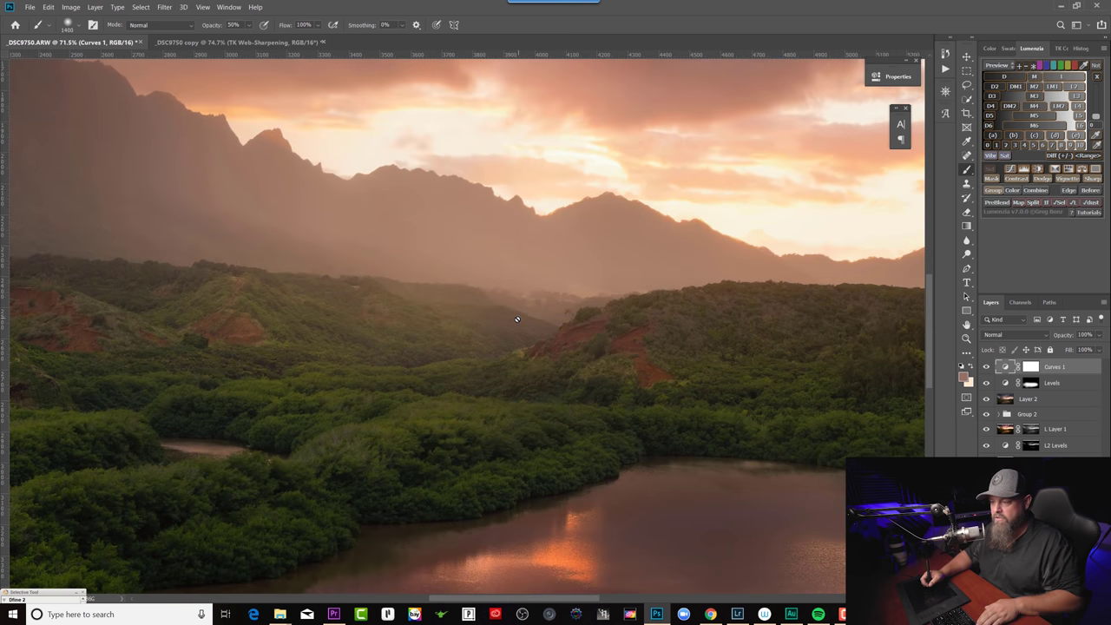
pyautogui.moveTo(478, 318); pyautogui.dragTo(606, 282)
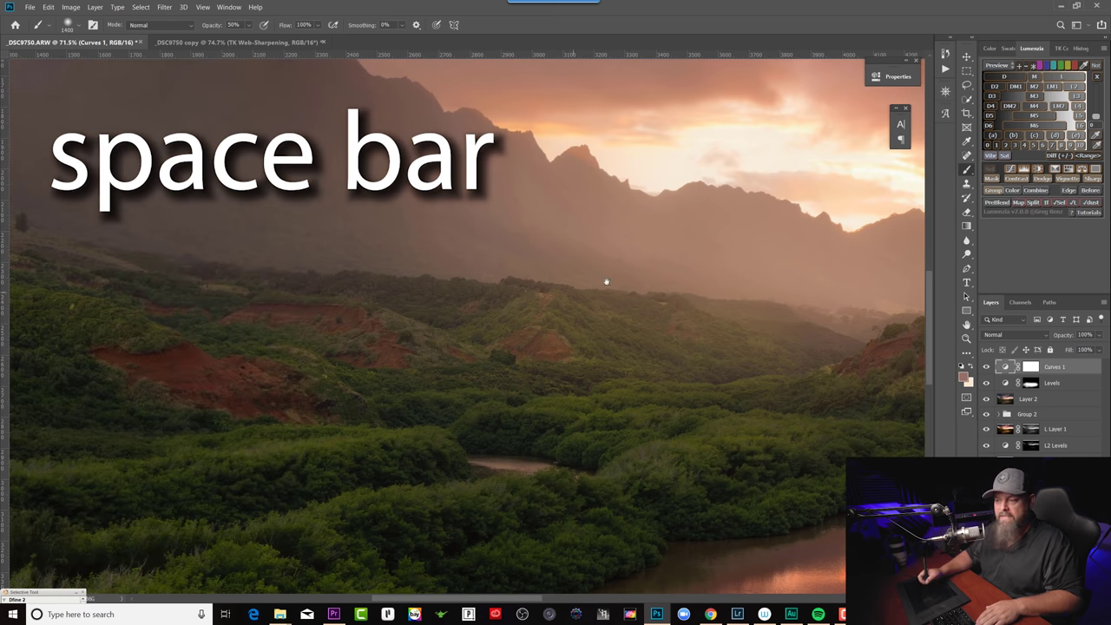
pyautogui.moveTo(206, 363); pyautogui.dragTo(598, 298)
pyautogui.moveTo(335, 379); pyautogui.dragTo(402, 430)
# - Toggle the rulers, select the Brush tool and reduce its size for work on Layer 3
pyautogui.hotkey('ctrl', 'r')
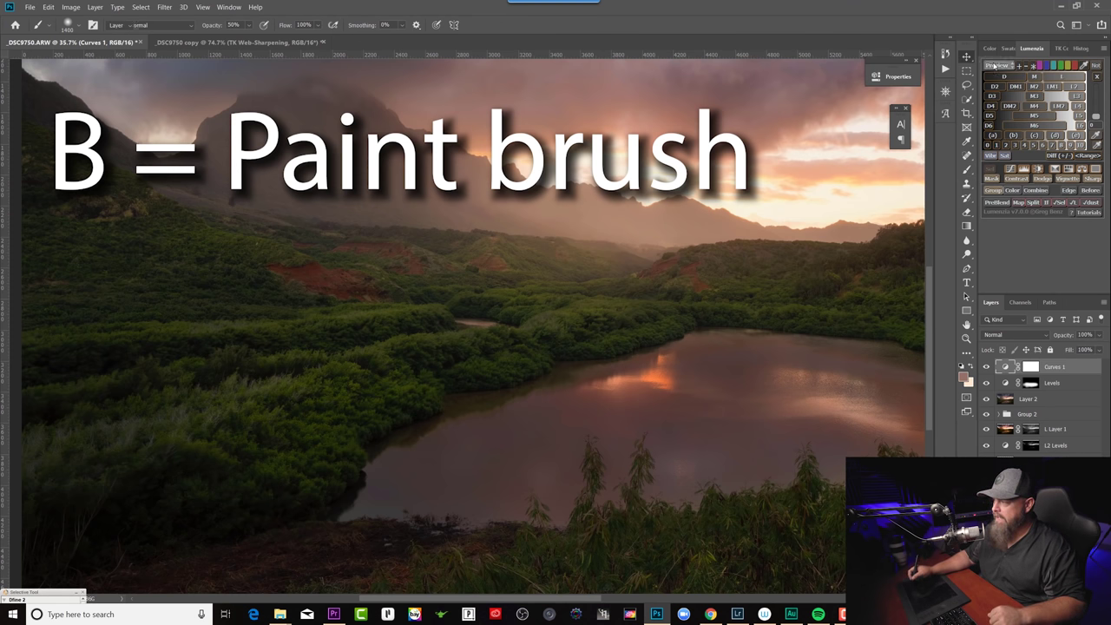
pyautogui.press('v')
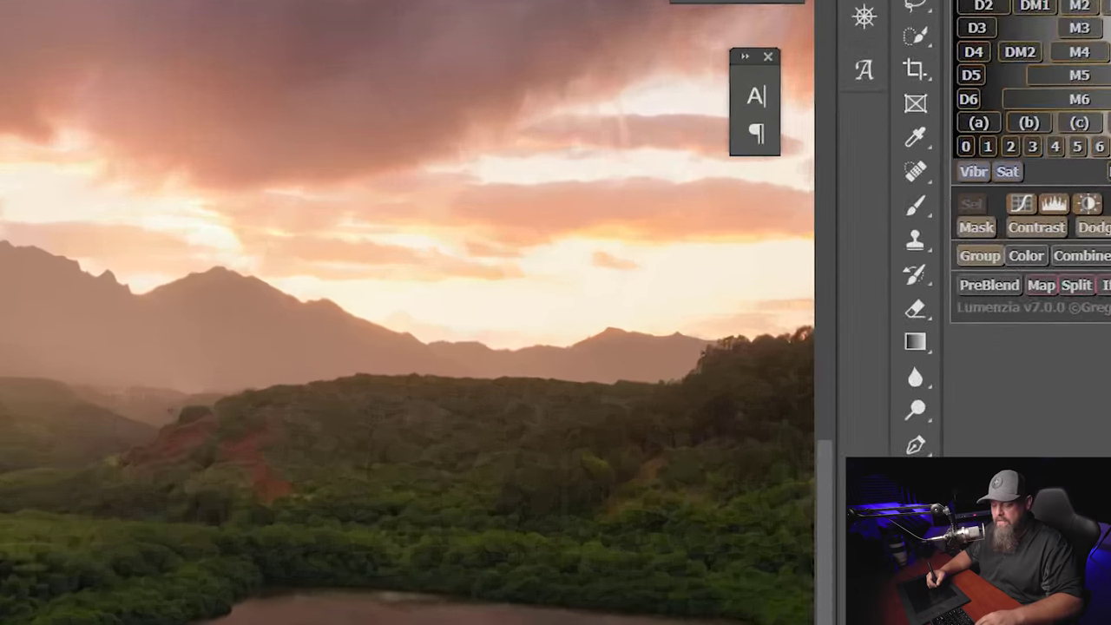
pyautogui.press('b')
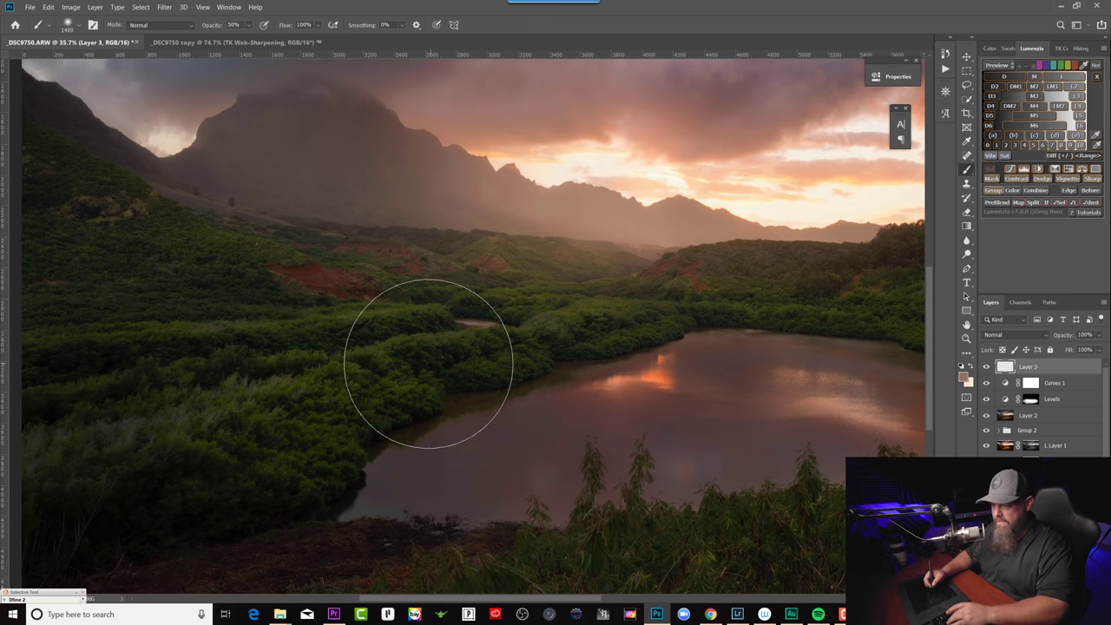
pyautogui.press('[')
pyautogui.press('[')
pyautogui.press('[')
pyautogui.press('[')
pyautogui.press('[')
pyautogui.press('[')
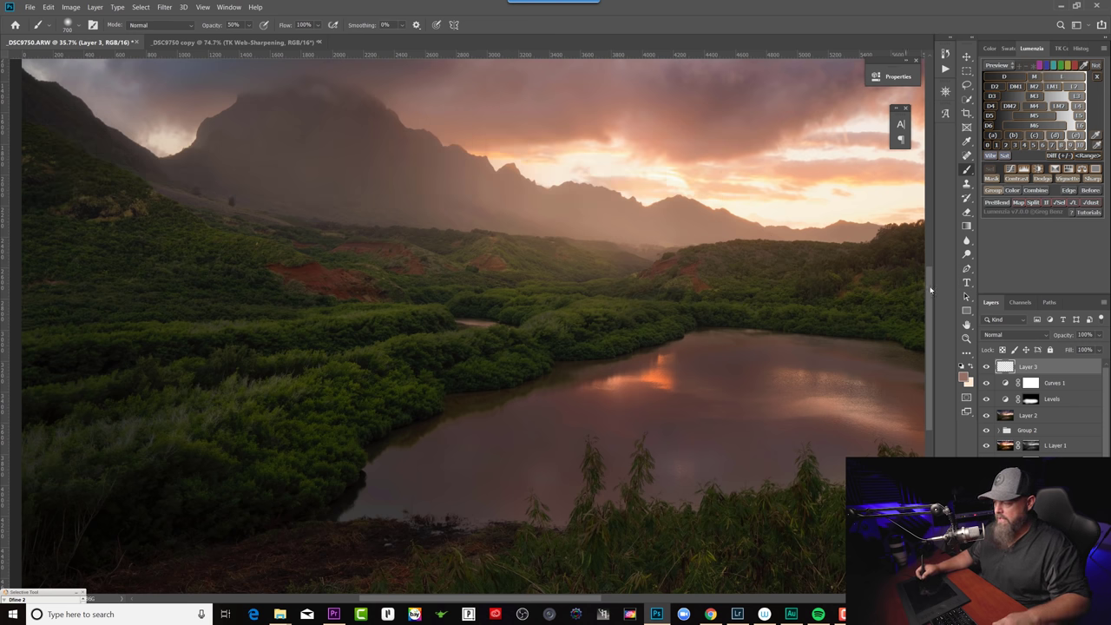
# - Eyedrop colours from the sky and forest, ending on a light orange from the sunset sky
pyautogui.scroll(3, 591, 319)
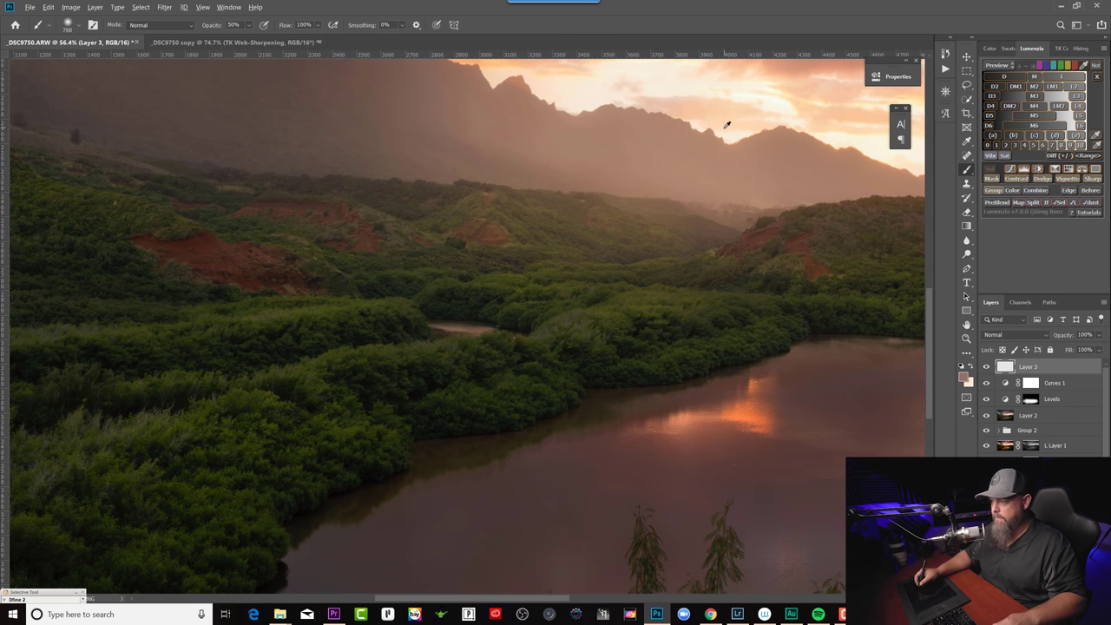
pyautogui.moveTo(756, 127)
pyautogui.mouseDown()
pyautogui.moveTo(734, 114)
pyautogui.moveTo(778, 87)
pyautogui.moveTo(776, 67)
pyautogui.moveTo(789, 99)
pyautogui.moveTo(768, 119)
pyautogui.mouseUp()
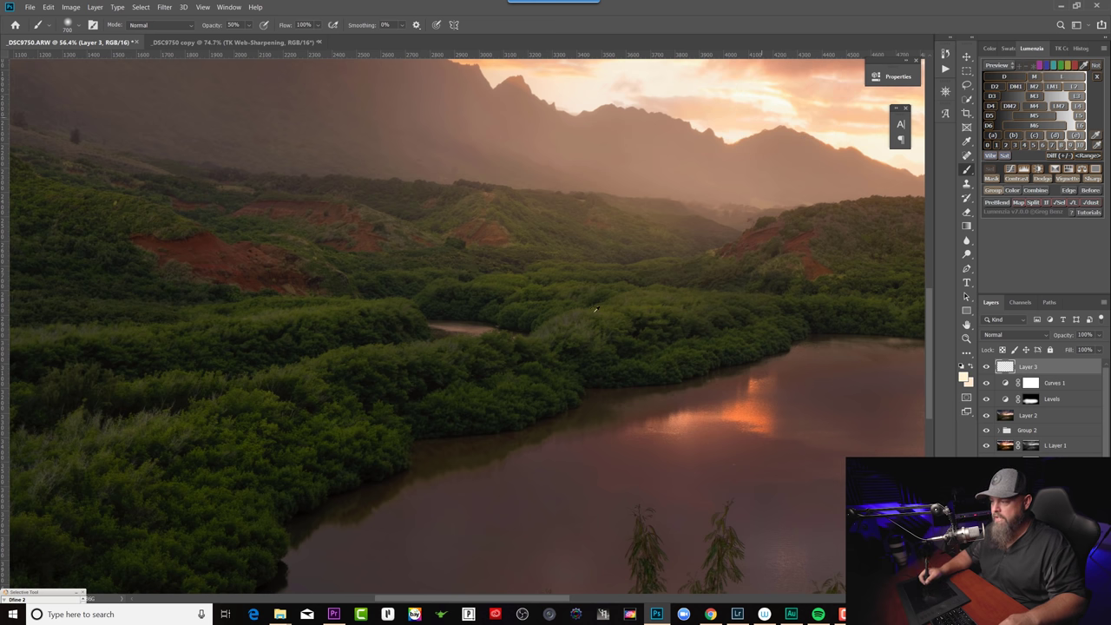
pyautogui.keyDown('alt'); pyautogui.click(613, 292); pyautogui.keyUp('alt')
pyautogui.moveTo(613, 293)
pyautogui.mouseDown()
pyautogui.moveTo(649, 297)
pyautogui.moveTo(610, 277)
pyautogui.moveTo(634, 290)
pyautogui.moveTo(630, 302)
pyautogui.moveTo(602, 309)
pyautogui.mouseUp()
pyautogui.moveTo(668, 313); pyautogui.dragTo(881, 1)
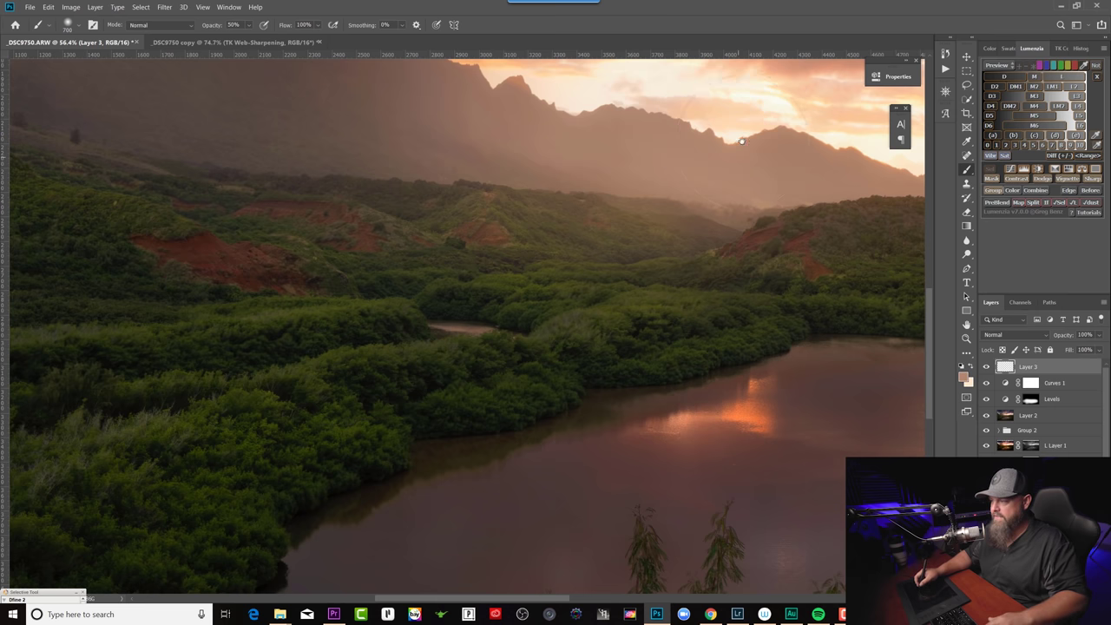
pyautogui.scroll(5, 741, 141)
pyautogui.hscroll(5, 740, 141)
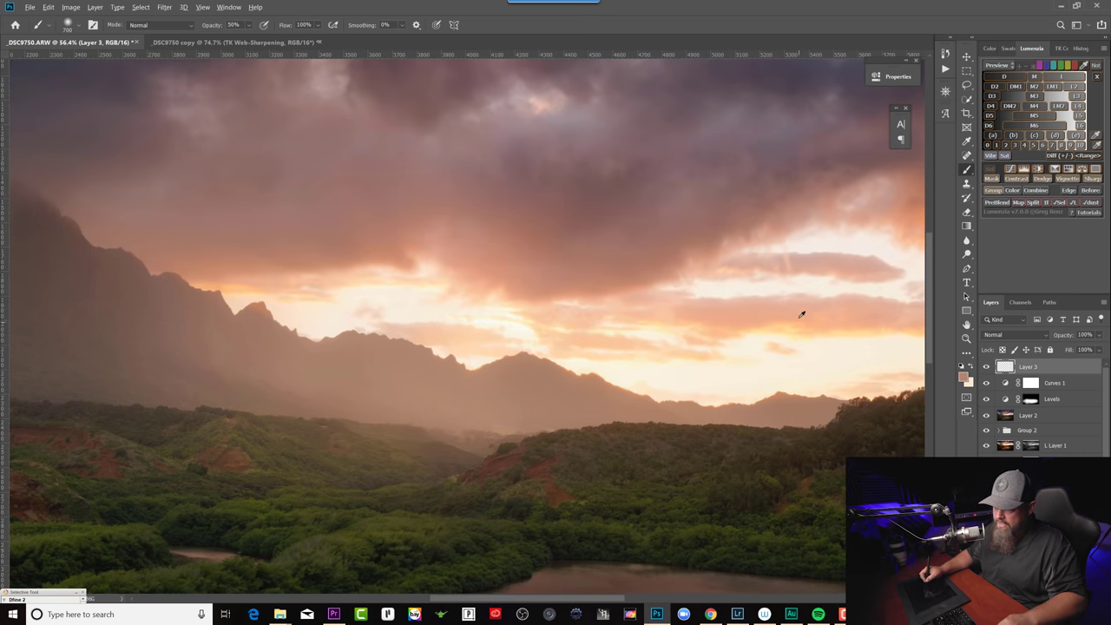
pyautogui.moveTo(790, 314); pyautogui.dragTo(778, 318)
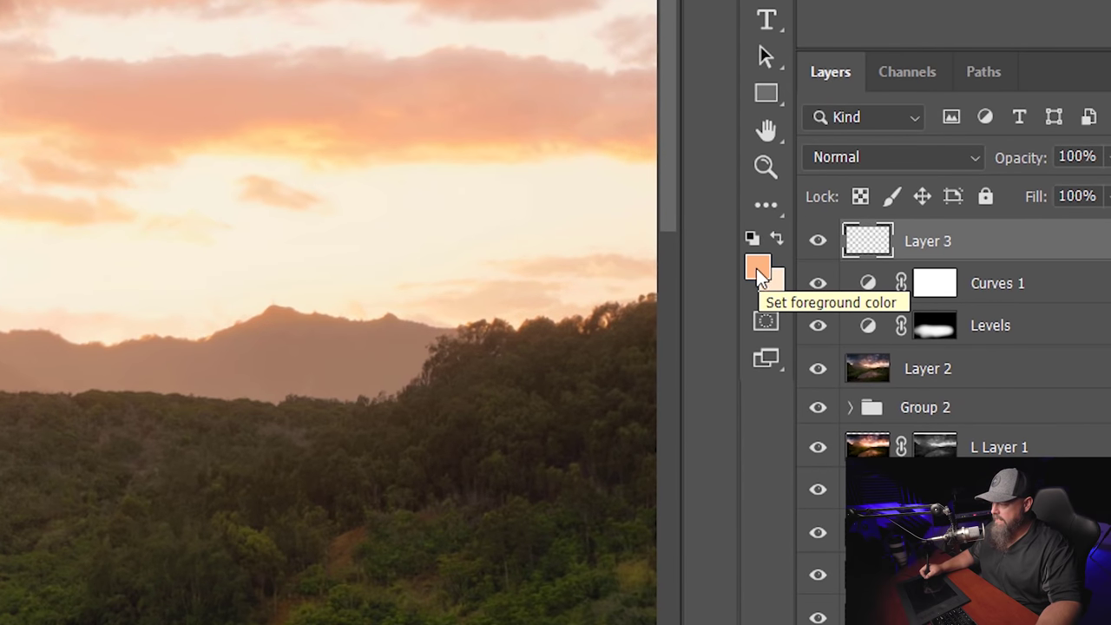
# - View the foreground Color Picker, reset colours to black over white, and target the Levels mask
pyautogui.click(759, 273)
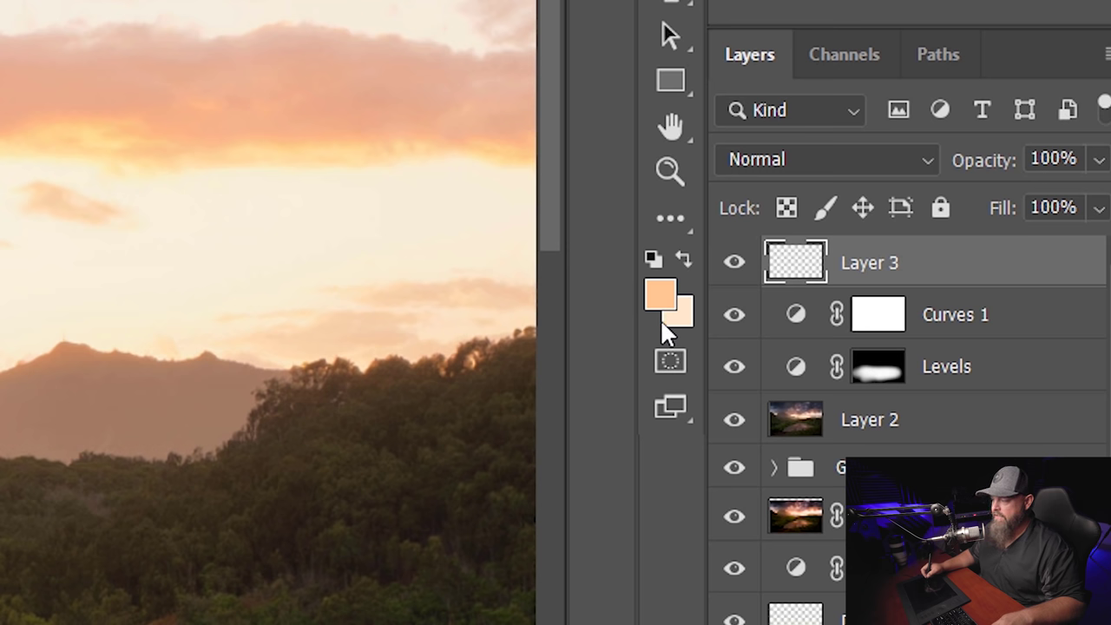
pyautogui.click(878, 373)
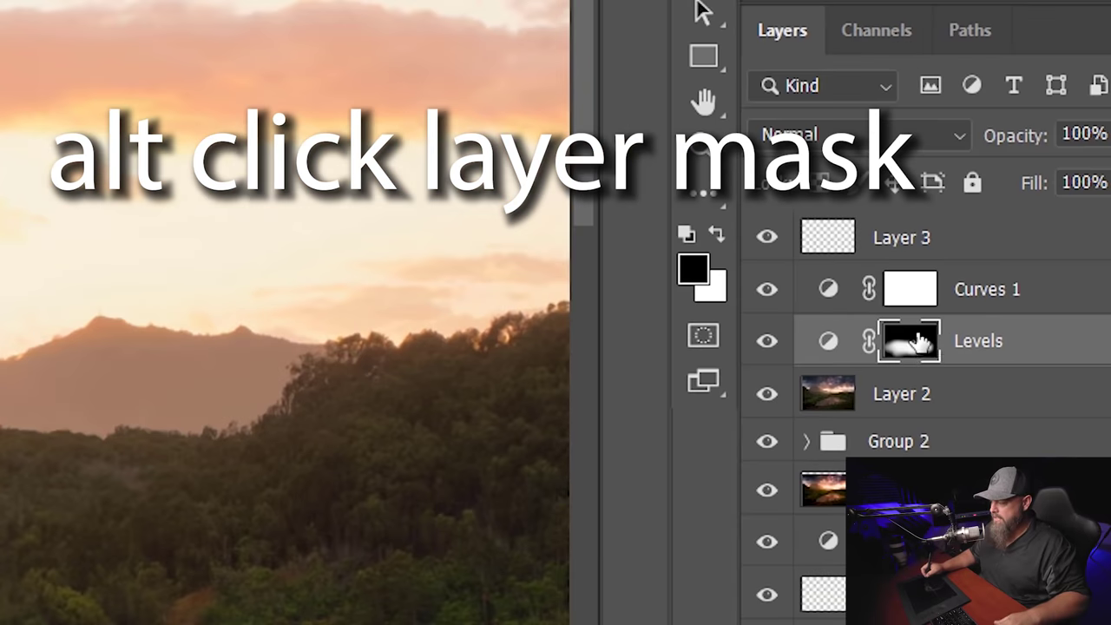
# - Show the Levels mask, enlarge the brush to 1700, and paint black along its top and white across its band
pyautogui.keyDown('alt'); pyautogui.click(925, 347); pyautogui.keyUp('alt')
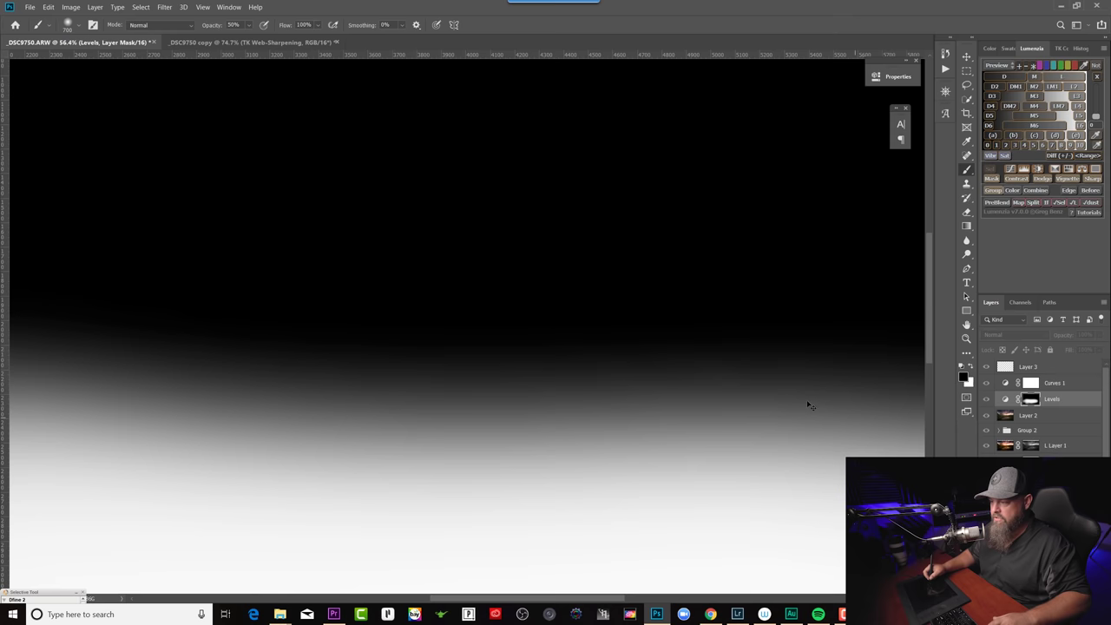
pyautogui.scroll(-4, 806, 401)
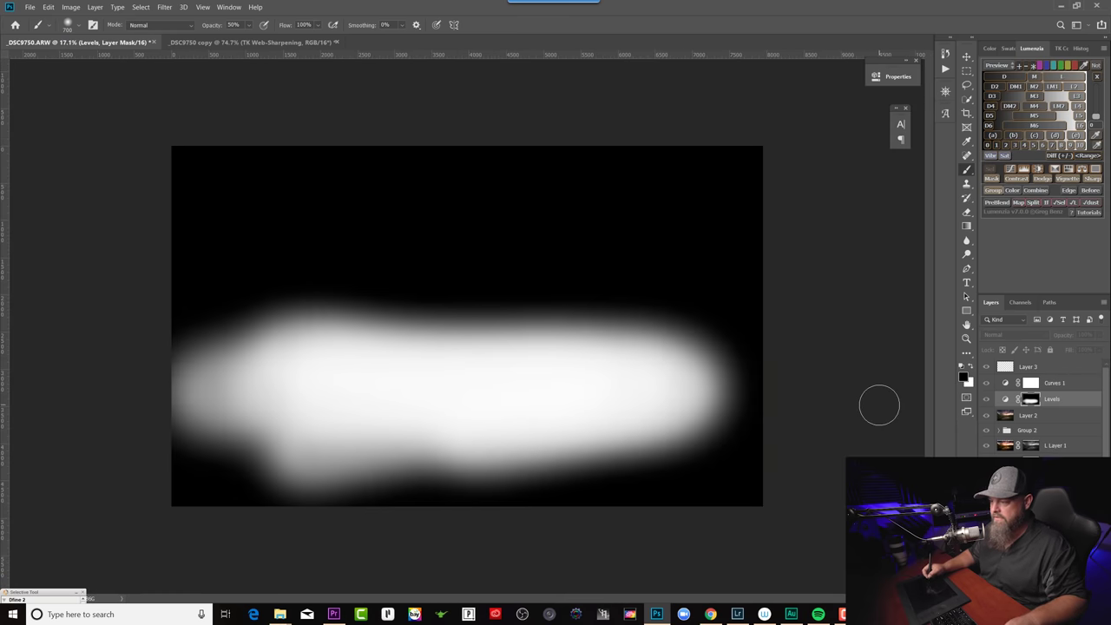
pyautogui.press(']')
pyautogui.press(']')
pyautogui.press(']')
pyautogui.press(']')
pyautogui.press(']')
pyautogui.press(']')
pyautogui.press(']')
pyautogui.press(']')
pyautogui.press(']')
pyautogui.press(']')
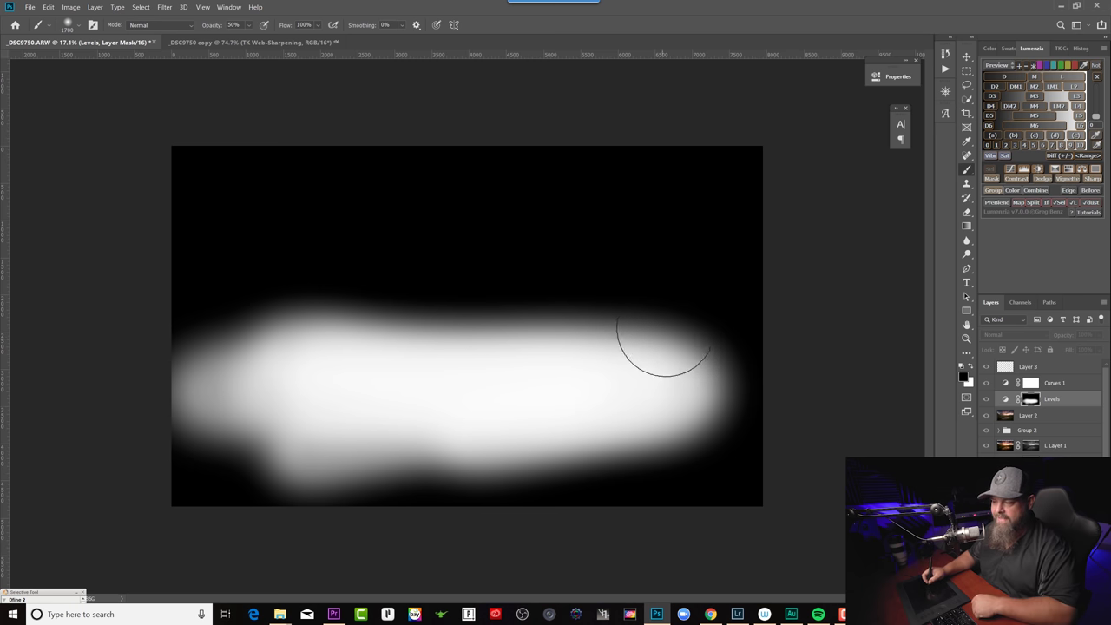
pyautogui.moveTo(391, 300); pyautogui.dragTo(169, 310)
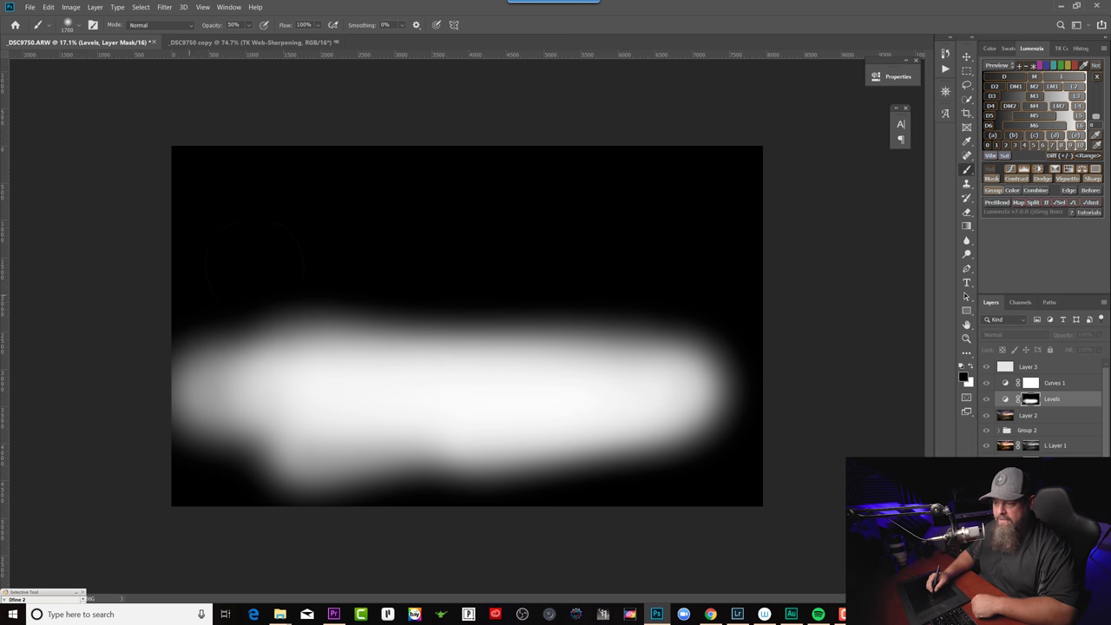
pyautogui.moveTo(356, 285); pyautogui.dragTo(278, 295)
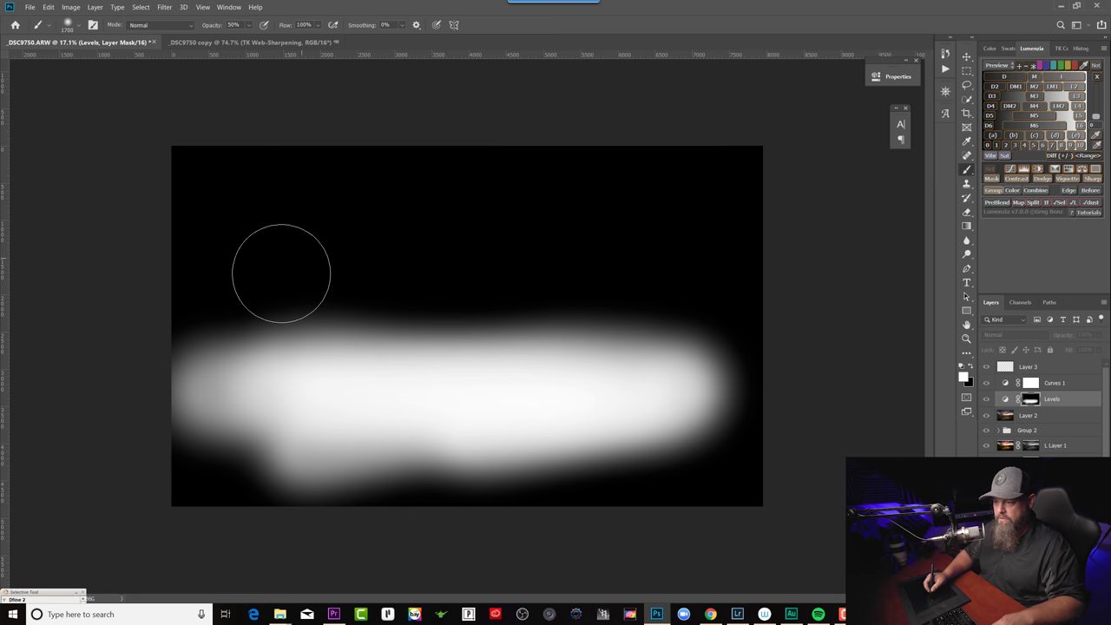
pyautogui.moveTo(390, 363); pyautogui.dragTo(649, 372)
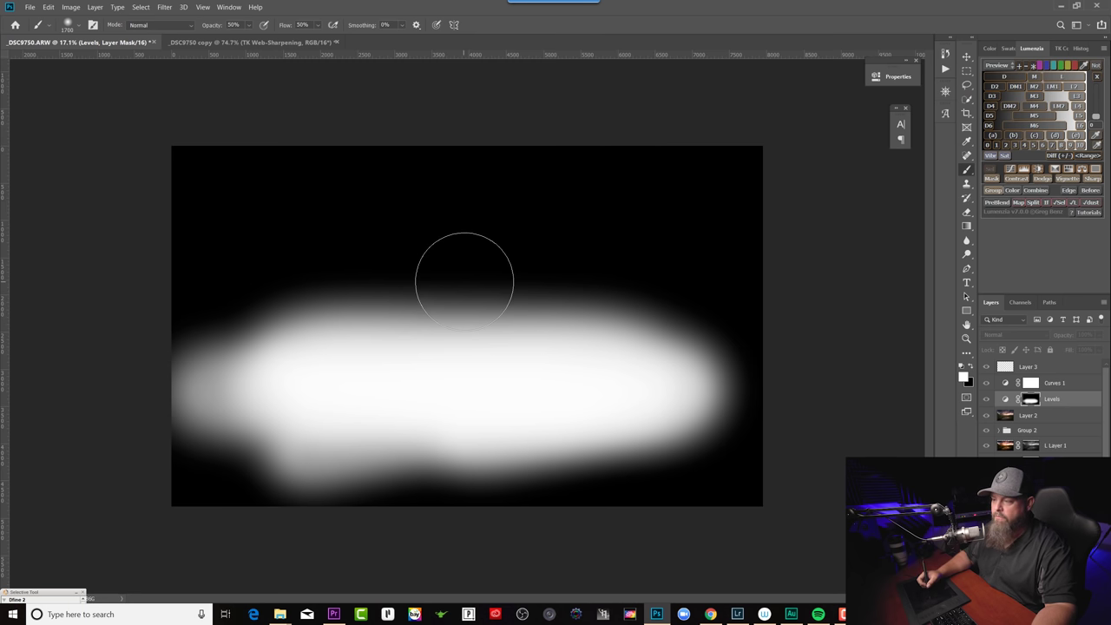
# - Check the brush size and hardness settings, then make the brush much larger
pyautogui.rightClick(465, 275)
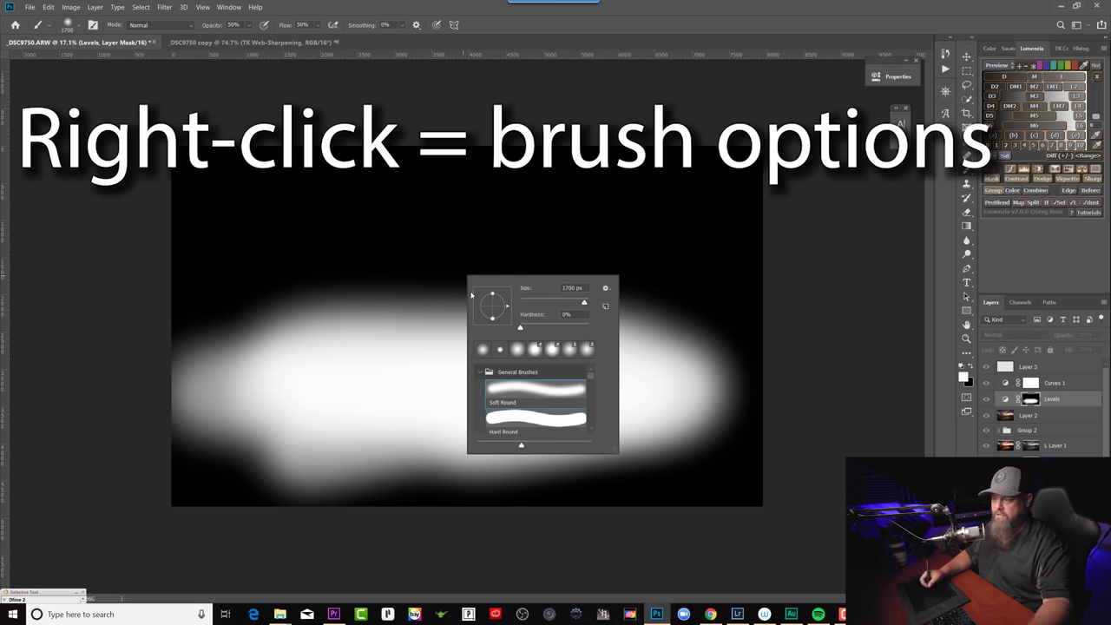
pyautogui.click(727, 12)
pyautogui.rightClick(431, 265)
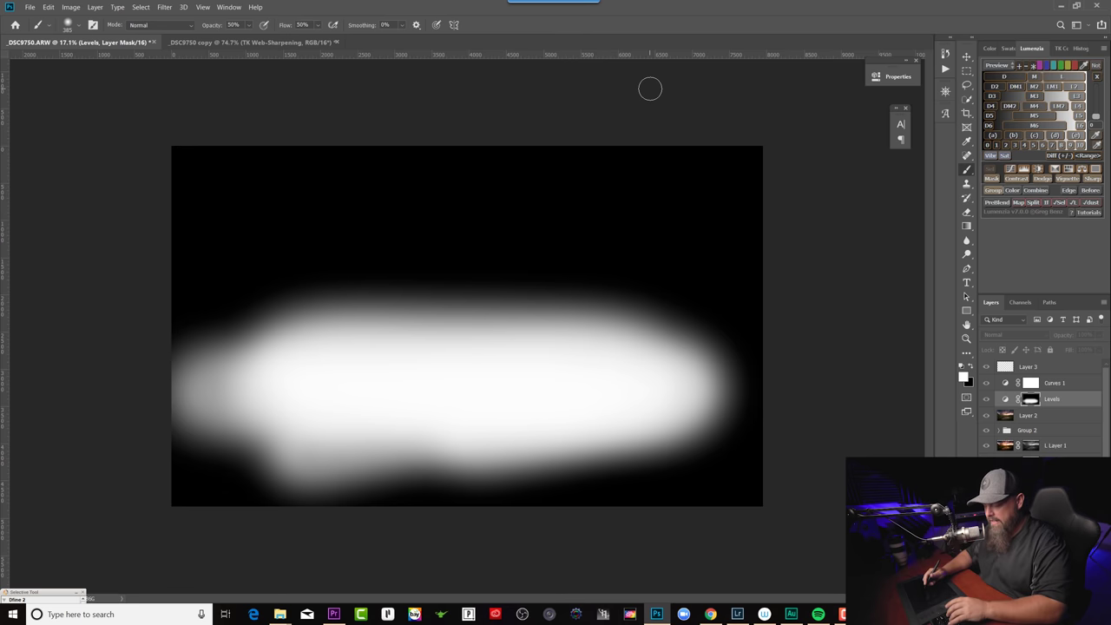
pyautogui.press(']')
pyautogui.press(']')
pyautogui.press(']')
pyautogui.press(']')
pyautogui.press(']')
pyautogui.press(']')
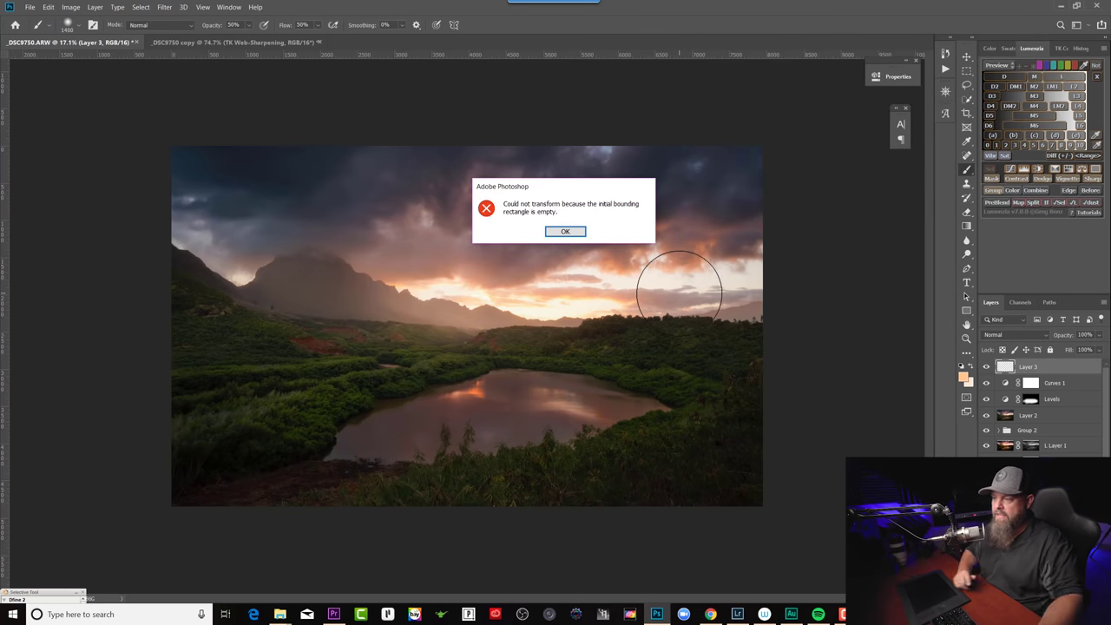
# - Dismiss the transform error, make Layer 2 active, and try then cancel Free Transform
pyautogui.press('Return')
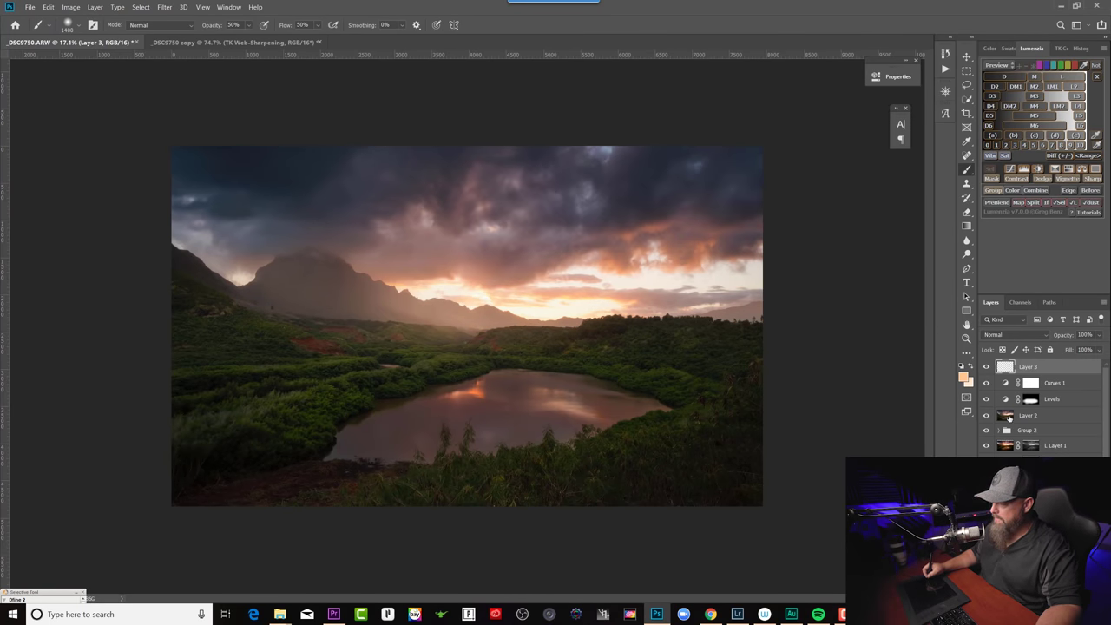
pyautogui.click(1027, 417)
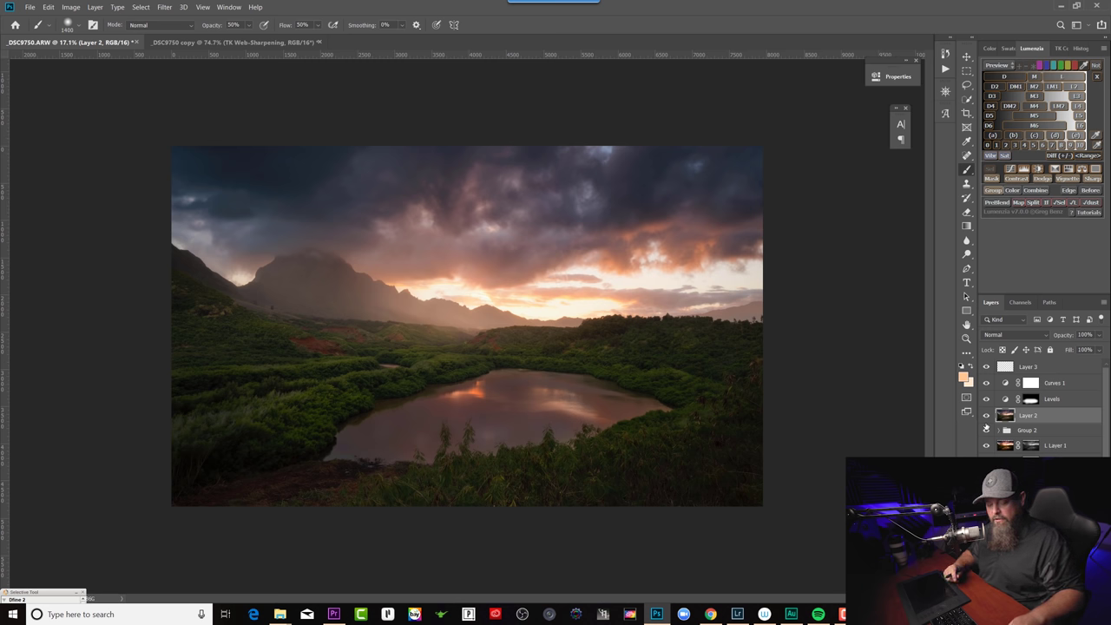
pyautogui.hotkey('ctrl', 't')
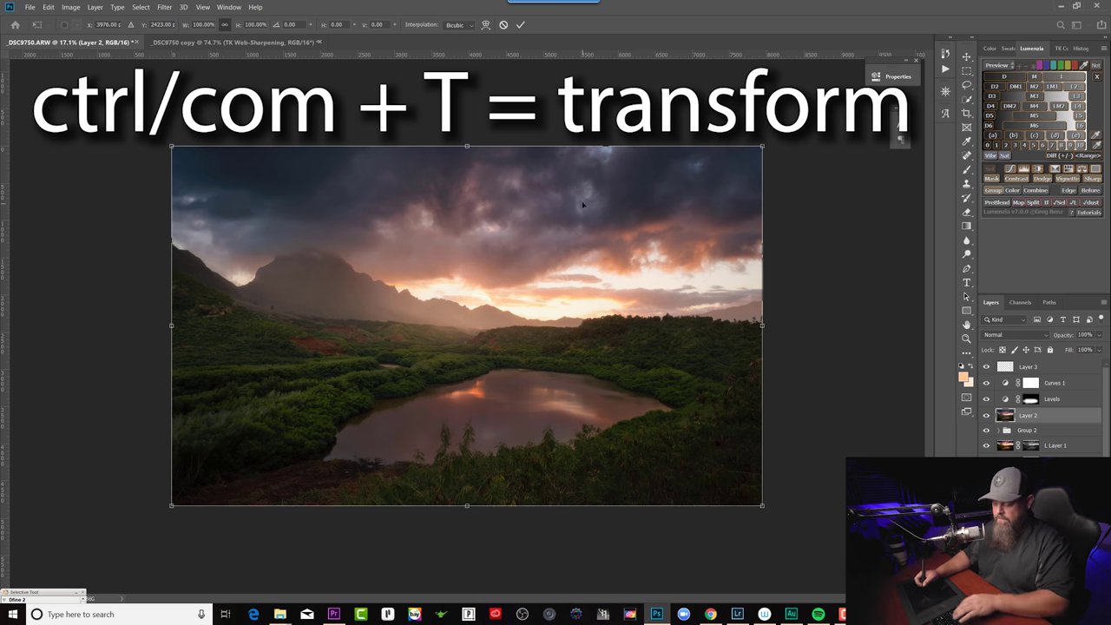
pyautogui.press('Escape')
pyautogui.press('b')
pyautogui.rightClick(469, 187)
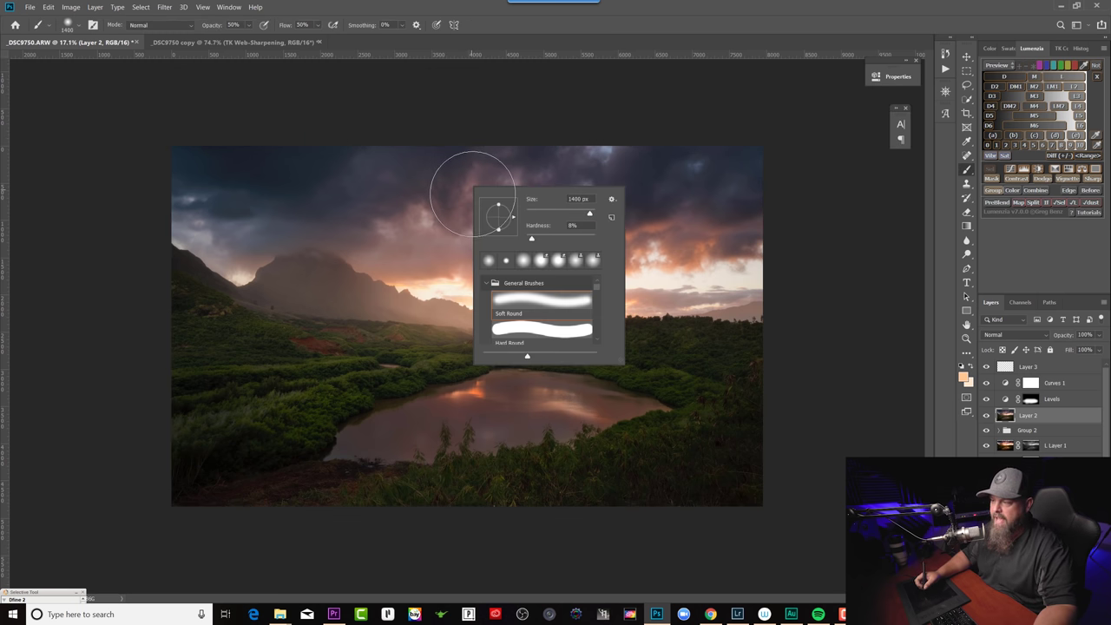
pyautogui.press('Escape')
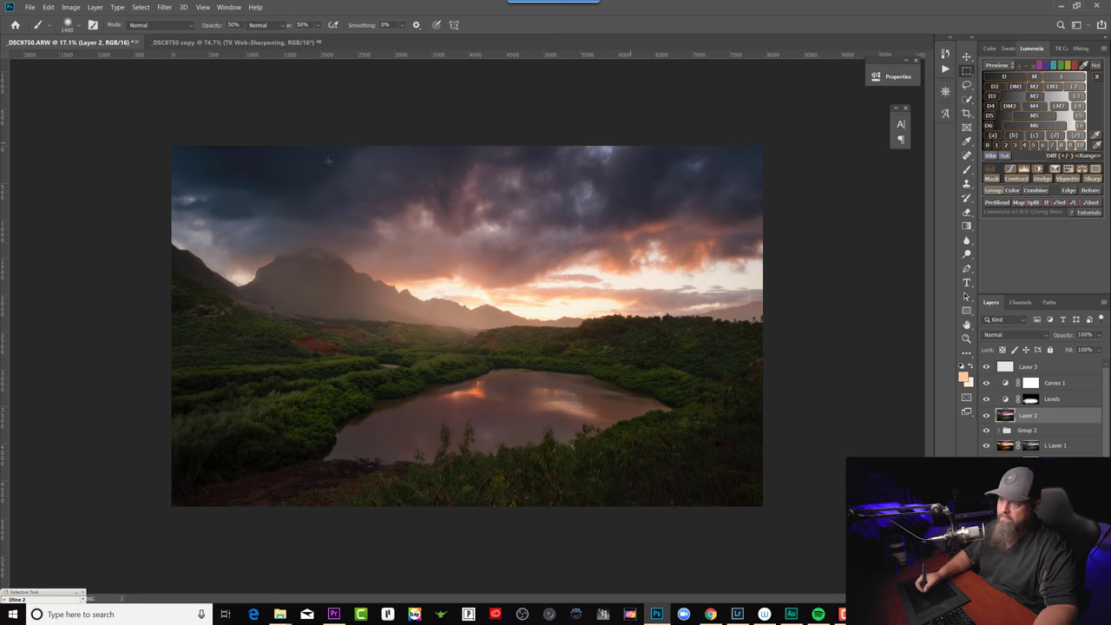
# - Stretch the sky selection taller, switch it to Warp, and extend the marquee above the image top
pyautogui.press('m')
pyautogui.rightClick(509, 211)
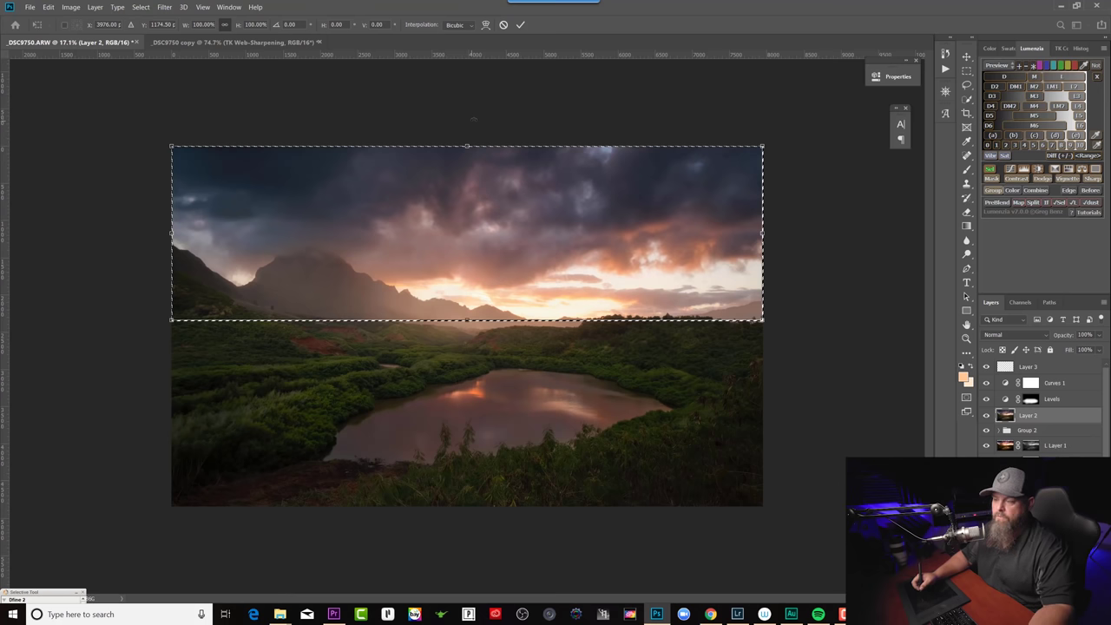
pyautogui.moveTo(468, 139); pyautogui.dragTo(468, 115)
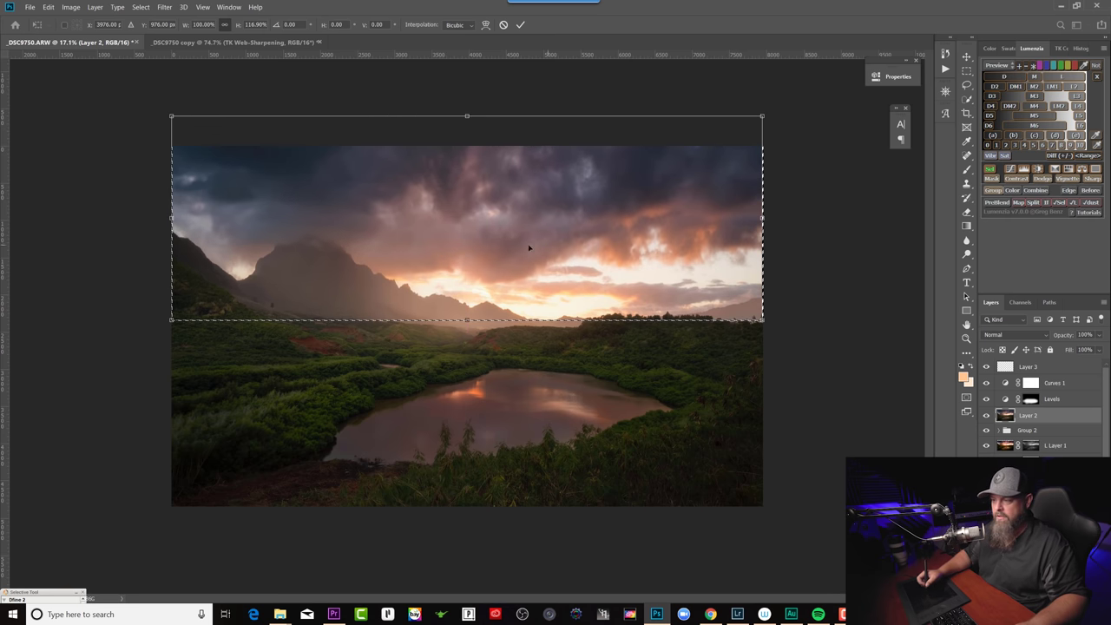
pyautogui.rightClick(454, 252)
pyautogui.click(522, 317)
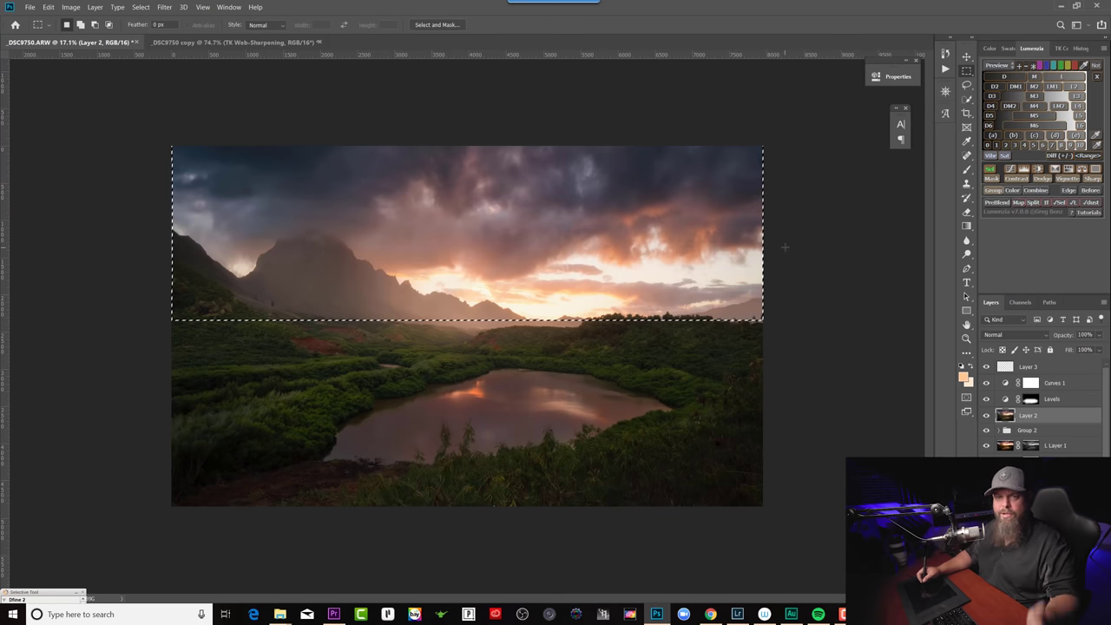
pyautogui.moveTo(764, 252); pyautogui.dragTo(171, 116)
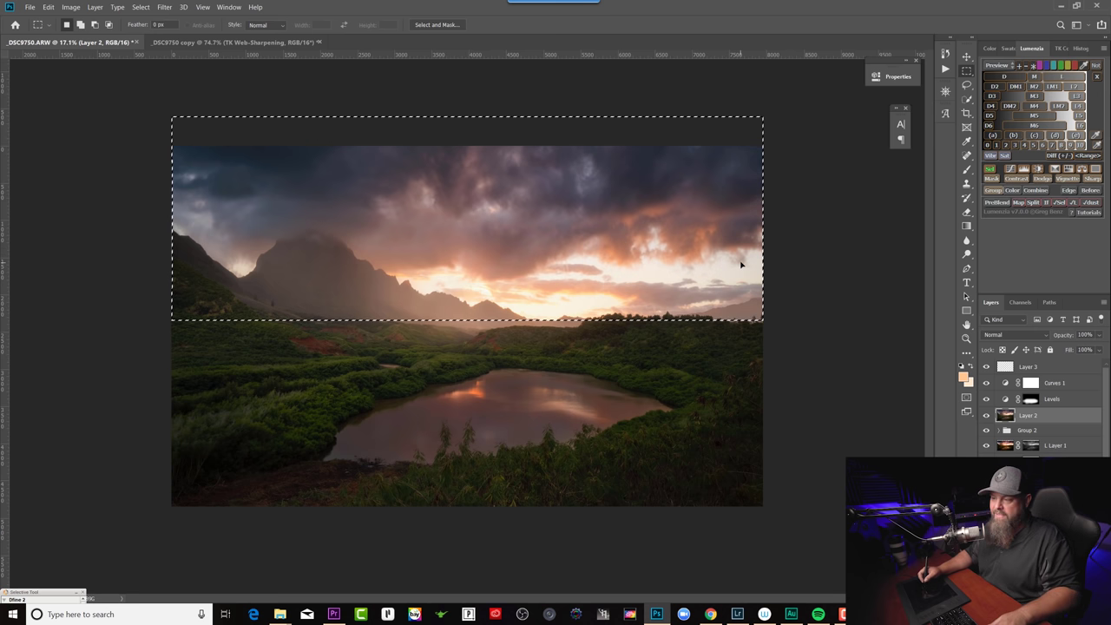
# - Undo the enlarged selection and merge all visible layers into Layer 3 with Ctrl+Shift+Alt+E
pyautogui.hotkey('ctrl', 'z')
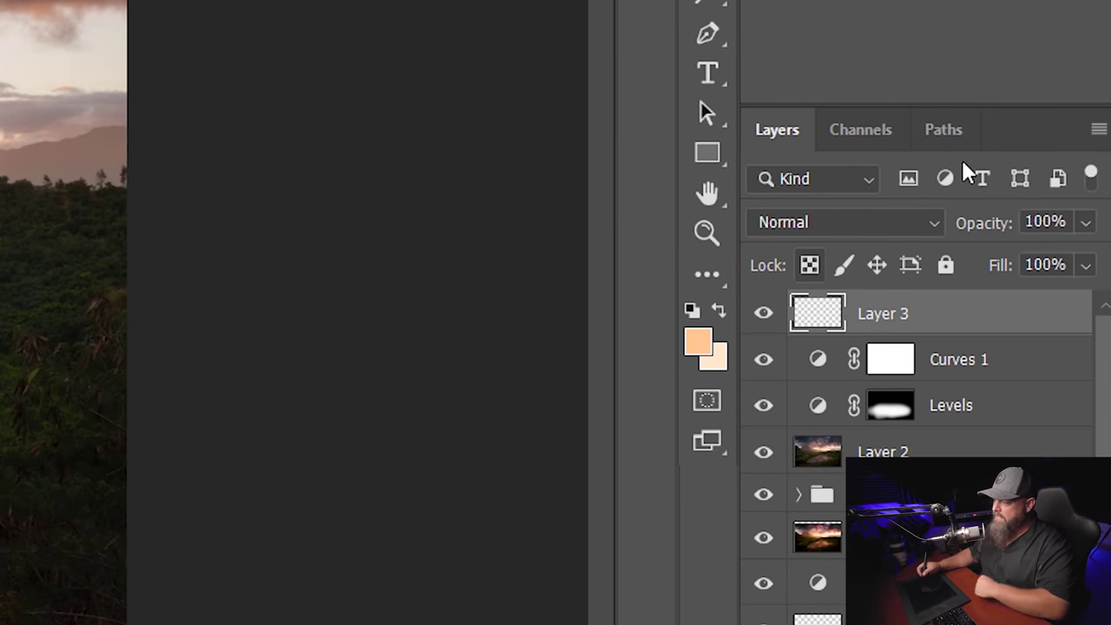
pyautogui.hotkey('ctrl', 'shift', 'alt', 'e')
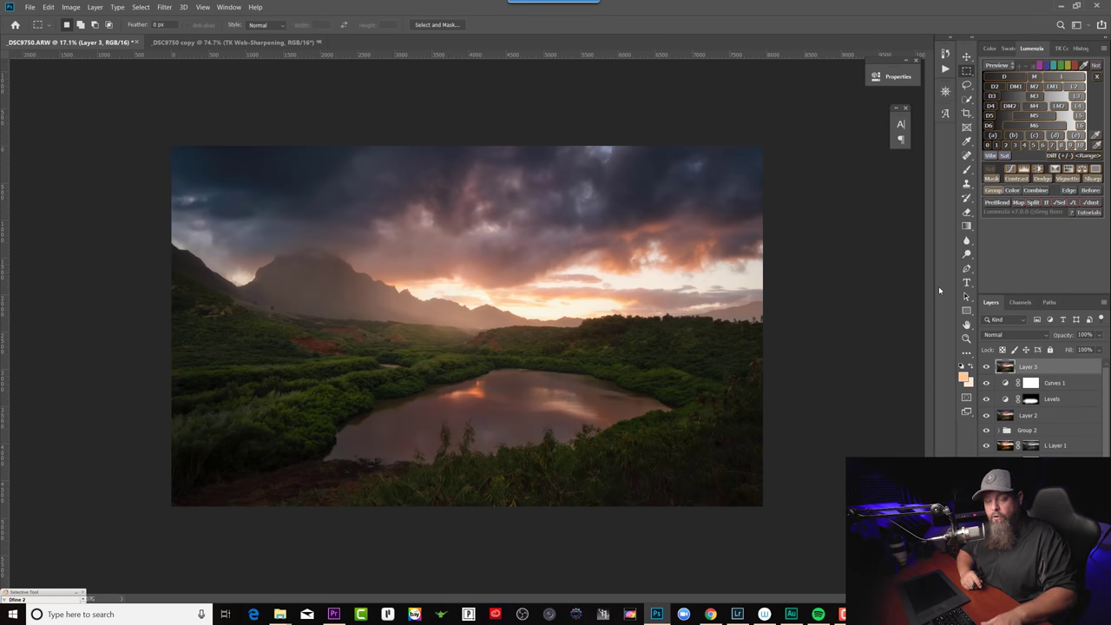
# - Copy the merged image and paste it into new documents Untitled-1 and Untitled-2
pyautogui.hotkey('ctrl', 'a')
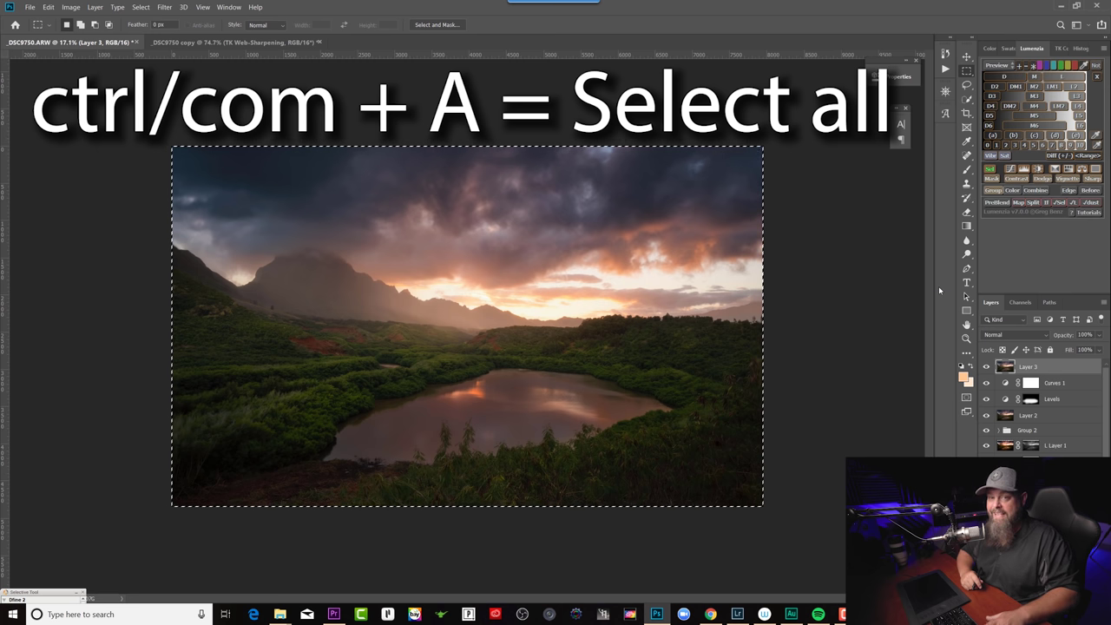
pyautogui.hotkey('ctrl', 'c')
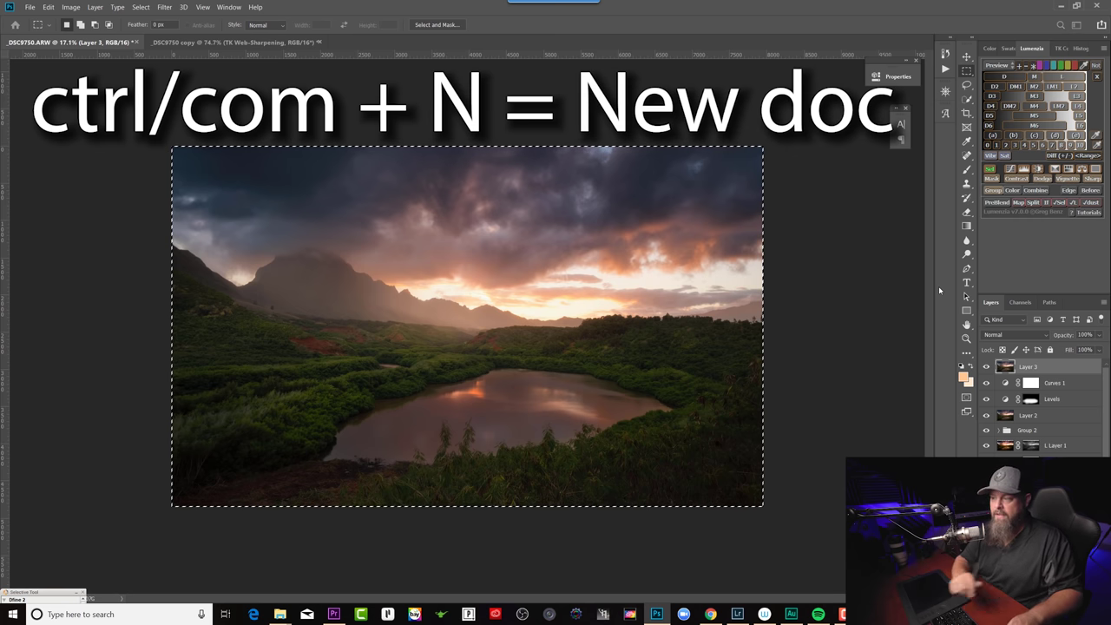
pyautogui.hotkey('ctrl', 'n')
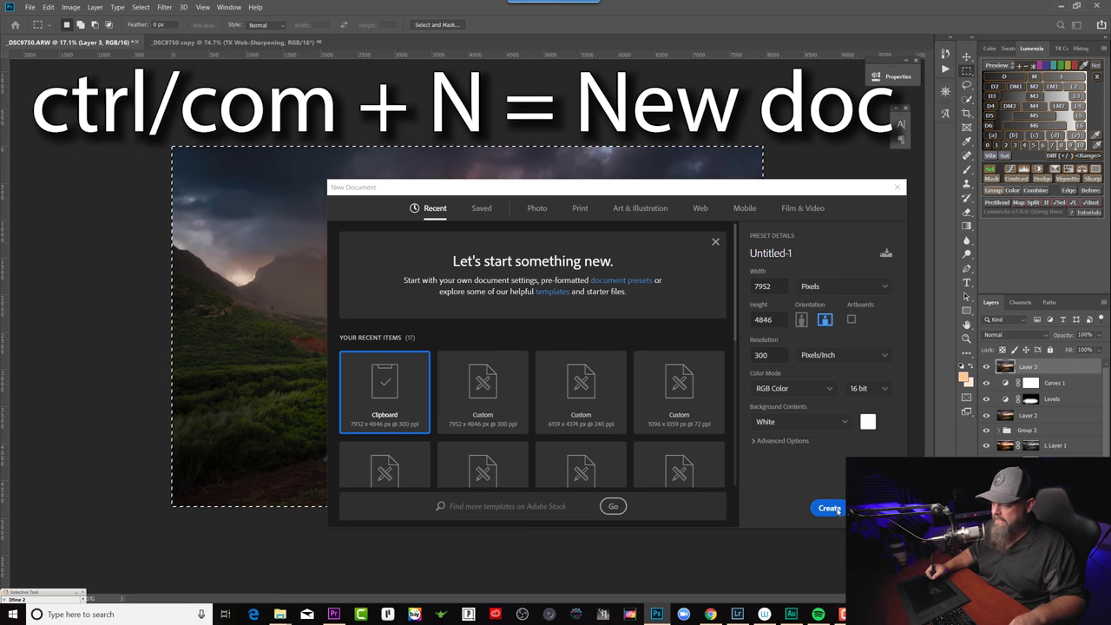
pyautogui.click(832, 508)
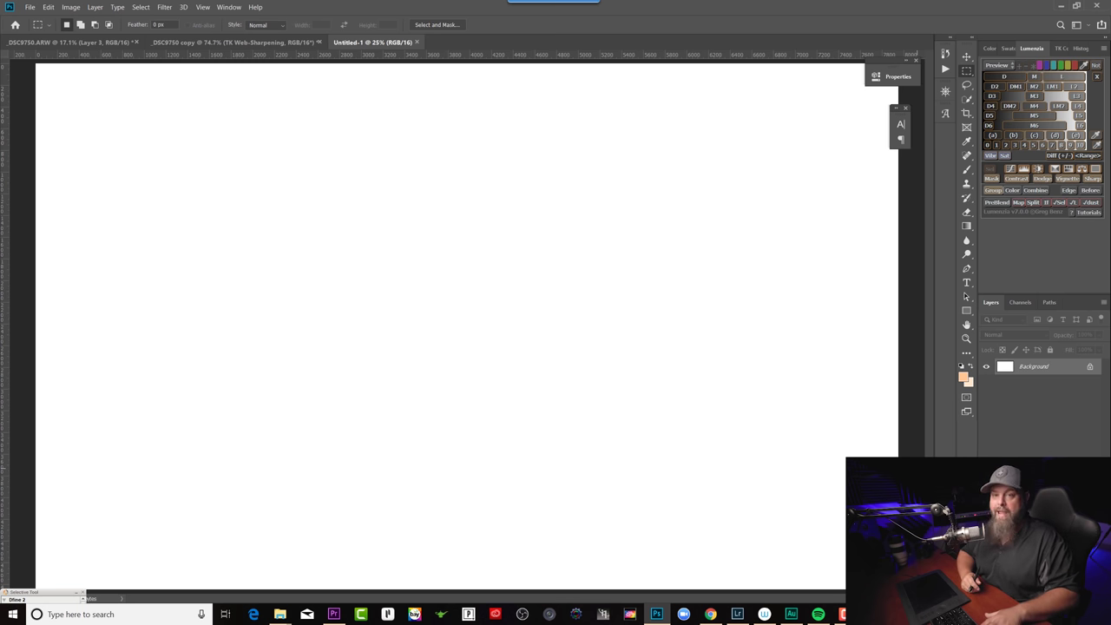
pyautogui.hotkey('ctrl', 'v')
pyautogui.hotkey('ctrl', 'Tab')
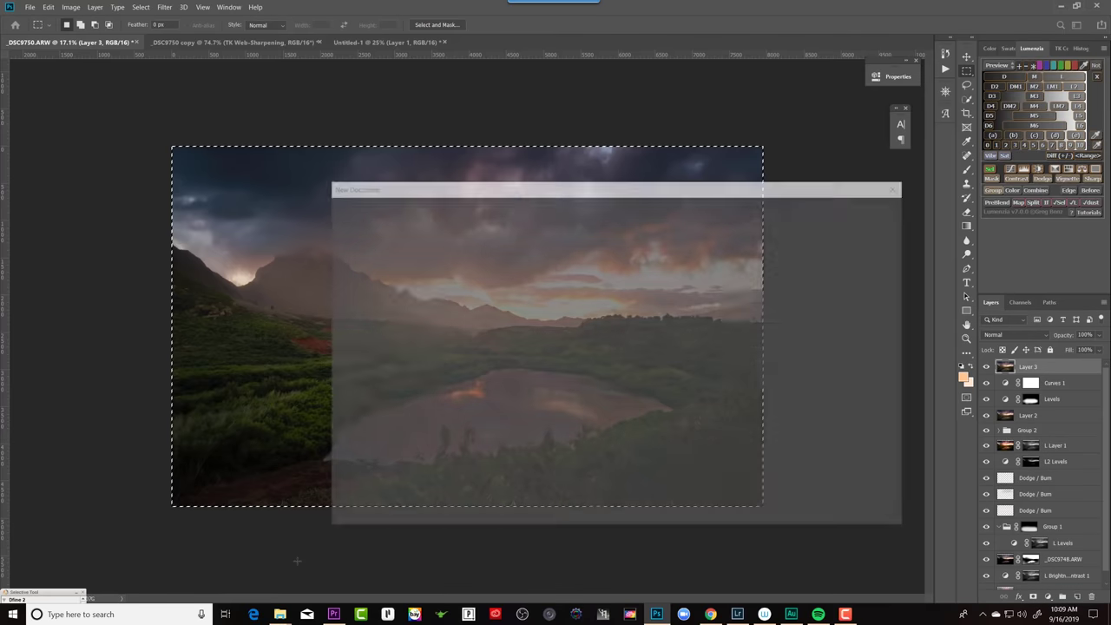
pyautogui.press('Return')
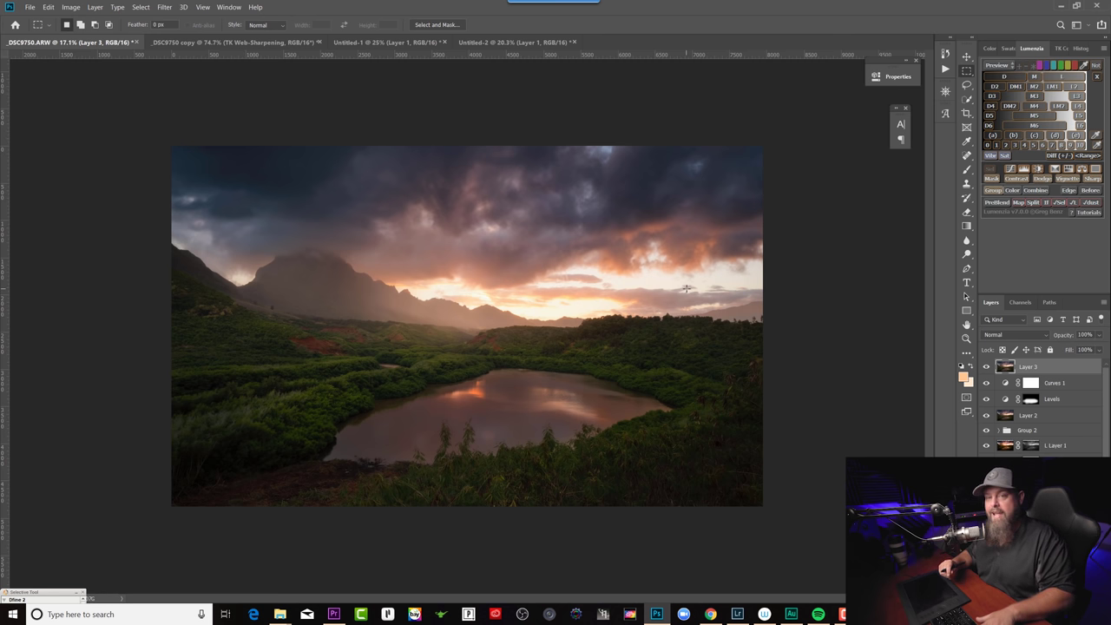
# - Close _DSC9750.ARW with Ctrl+W, bringing up the save-changes prompt
pyautogui.hotkey('ctrl', 'w')
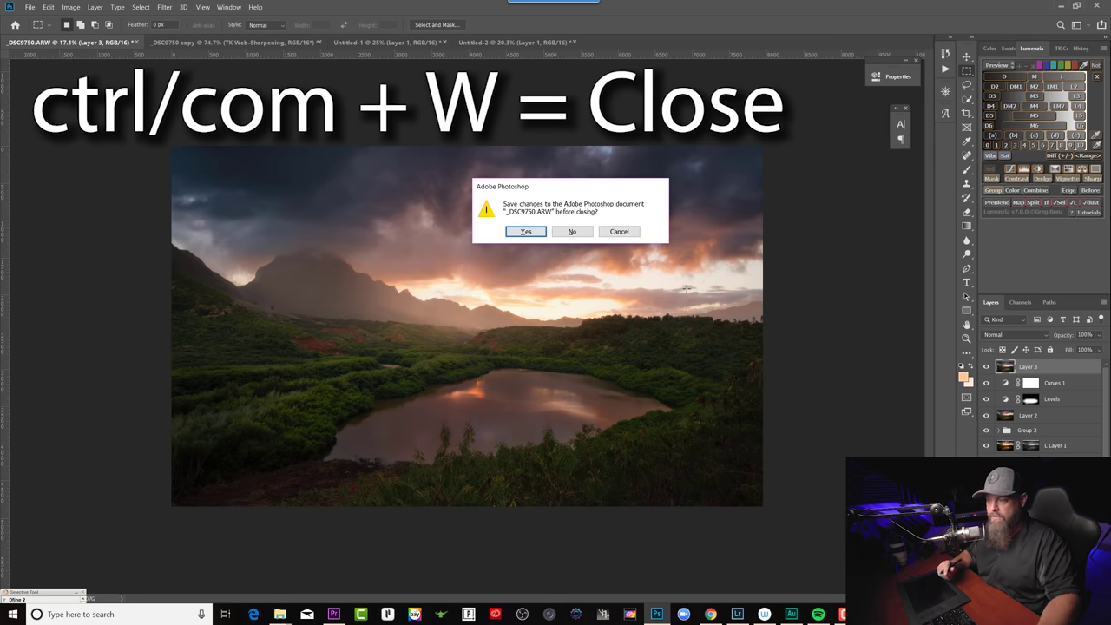